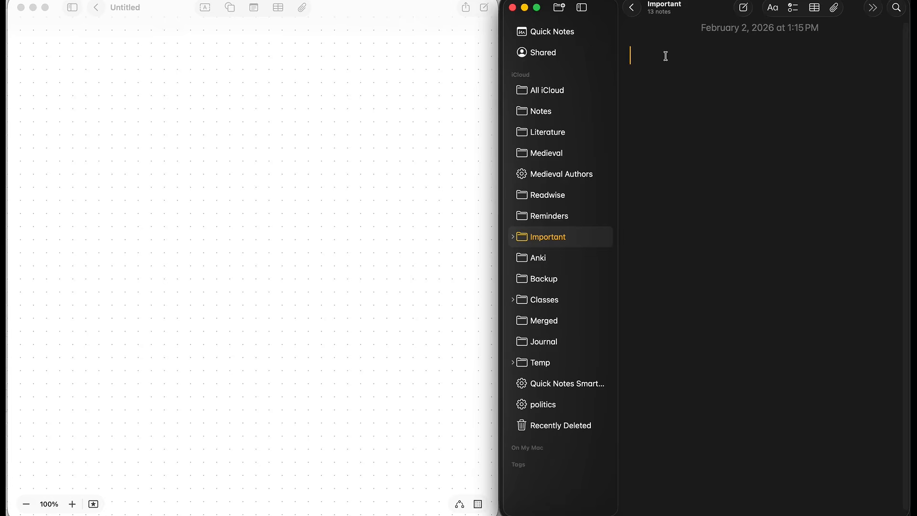
Title the new note "Demo Board Note" and rename the untitled board as "Demo Board"
text(Demo Board Note)
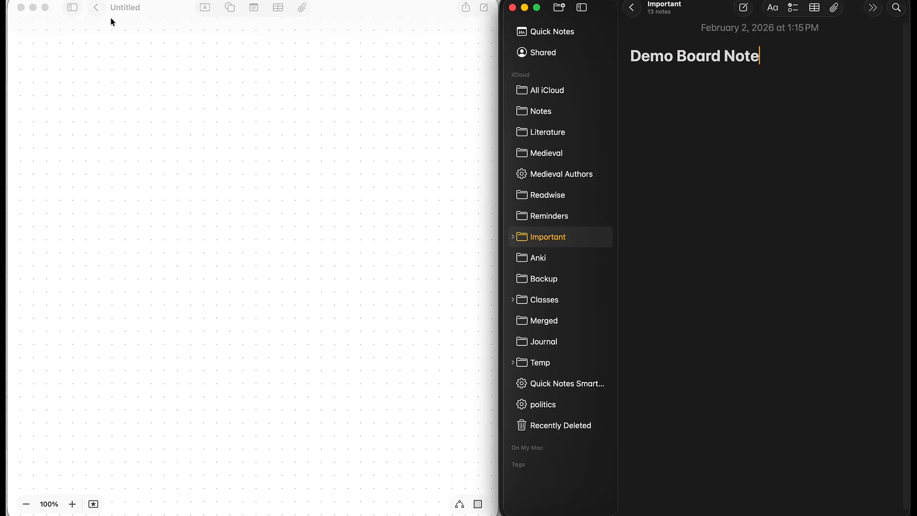
click(126, 6)
click(127, 7)
text(Demo Board)
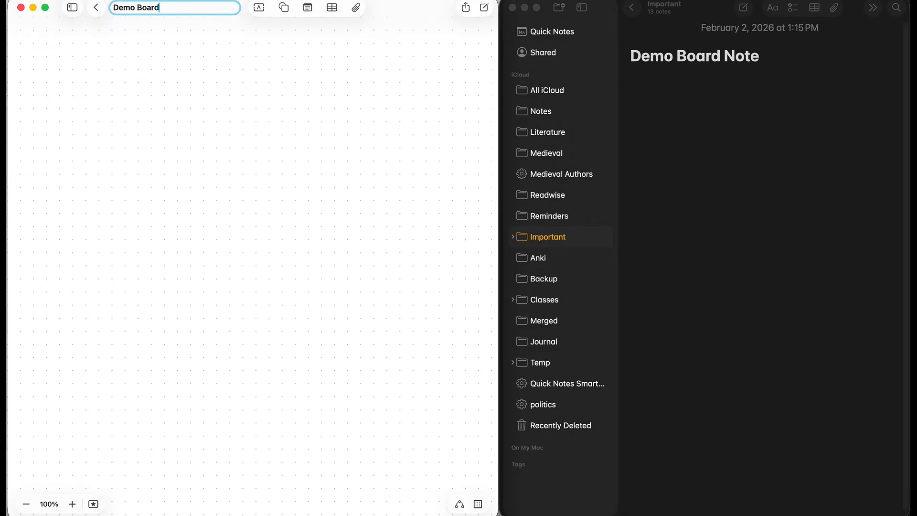
click(171, 147)
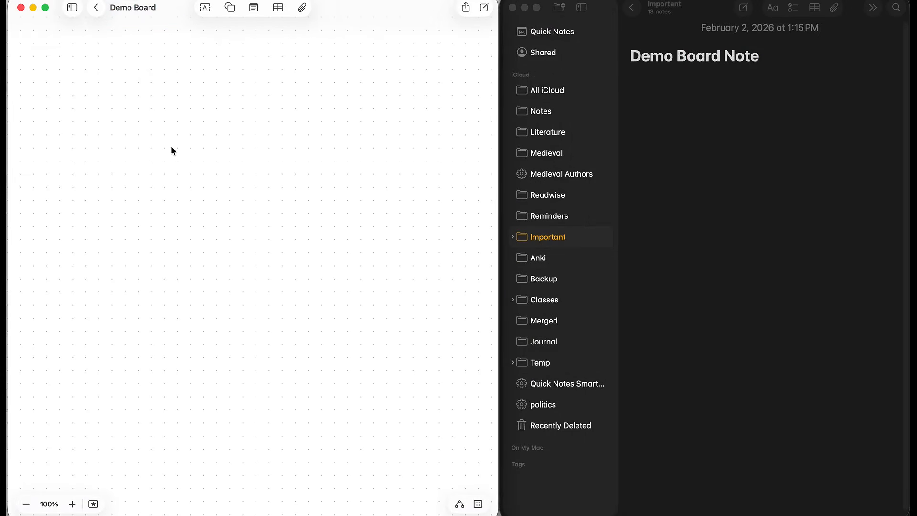
Share the note "Demo Board Note" as a collaboration link to Freeform and save it on Demo Board
click(702, 136)
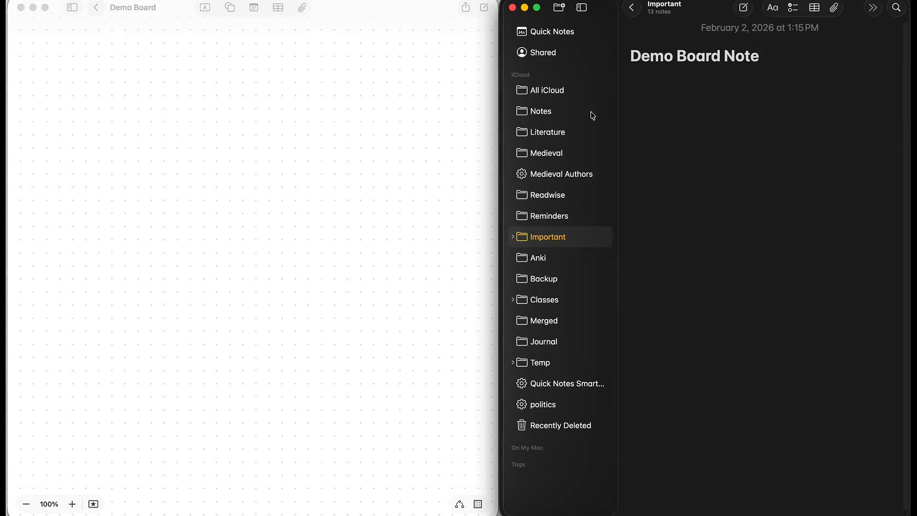
click(102, 126)
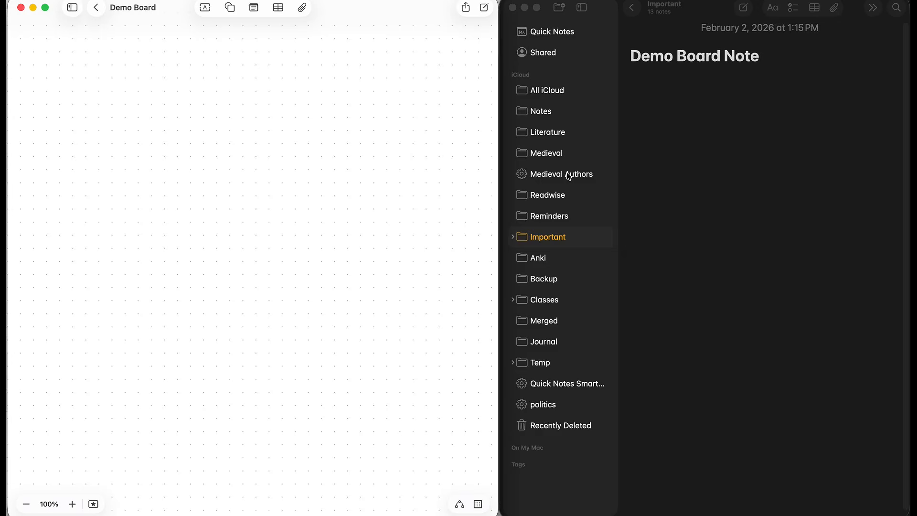
click(746, 111)
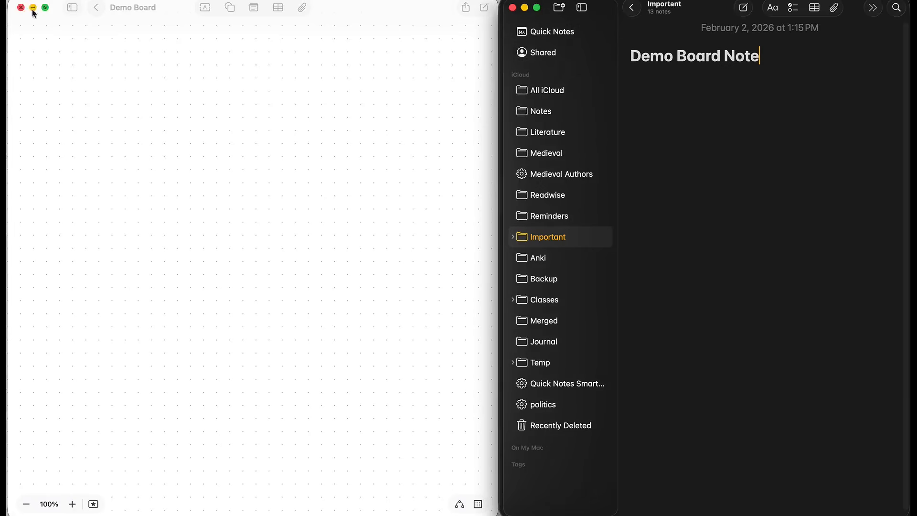
click(70, 0)
mouse_move(88, 61)
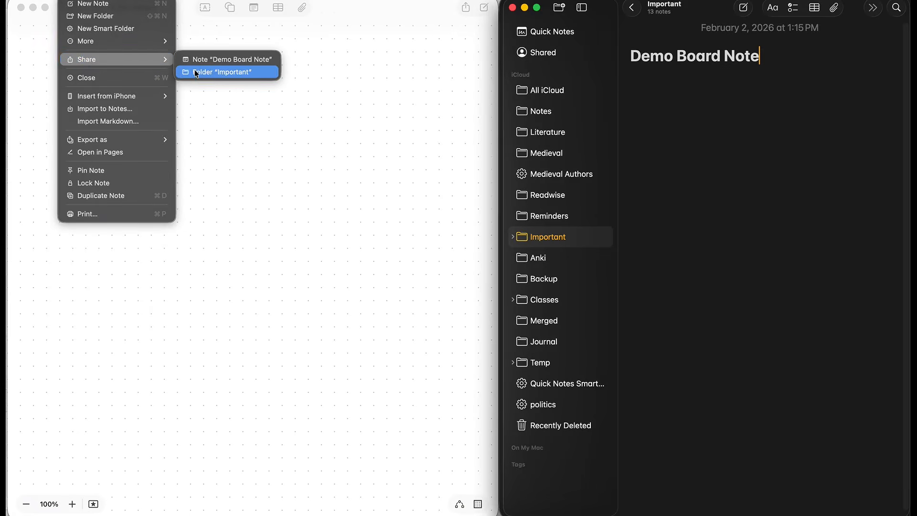
click(220, 57)
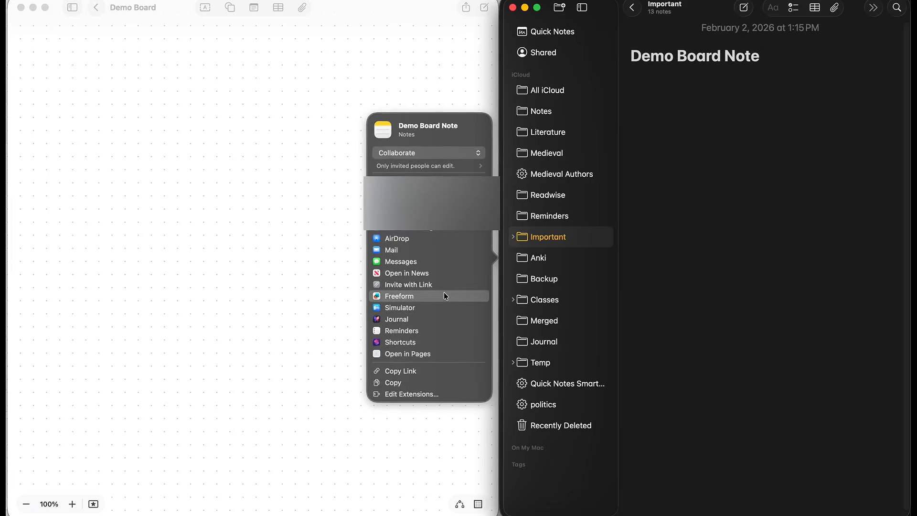
click(443, 296)
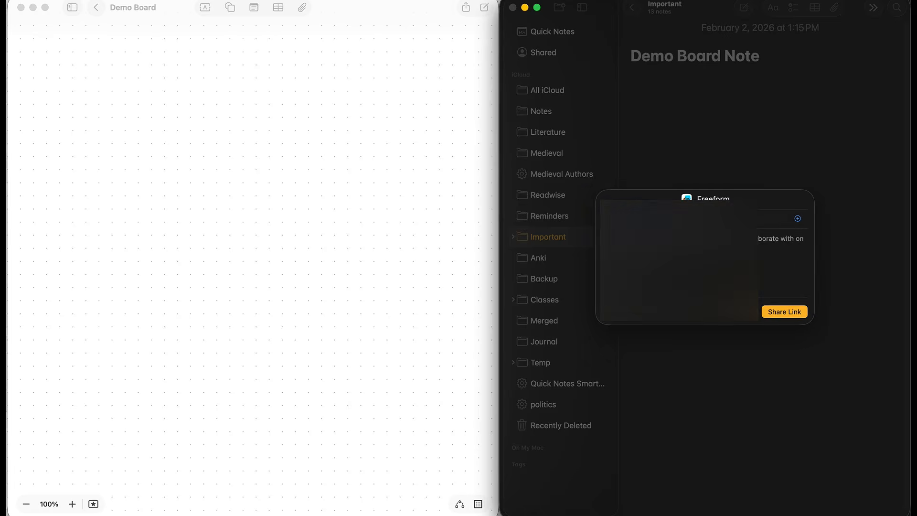
click(785, 313)
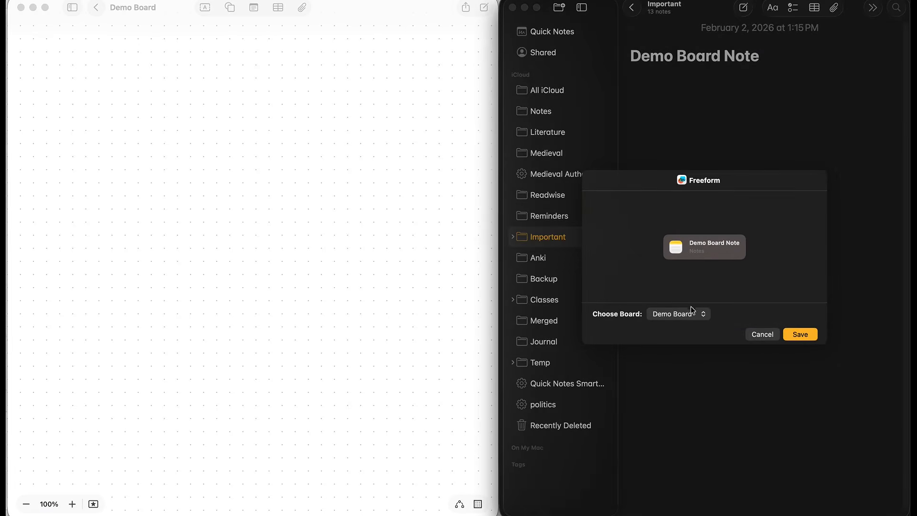
click(799, 337)
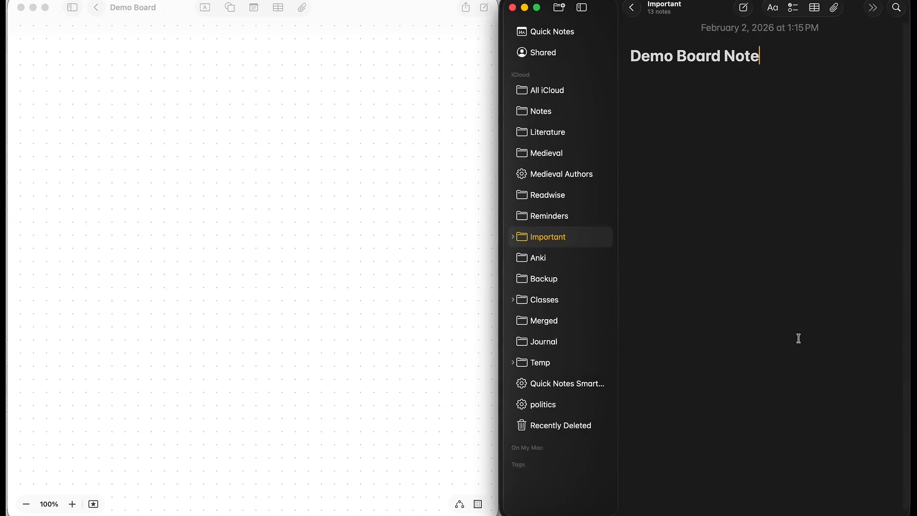
Move the Demo Board Note card from the board's lower corner up into the open upper area and deselect it
mouse_move(85, 469)
mouse_down()
mouse_move(136, 368)
mouse_move(163, 209)
mouse_up()
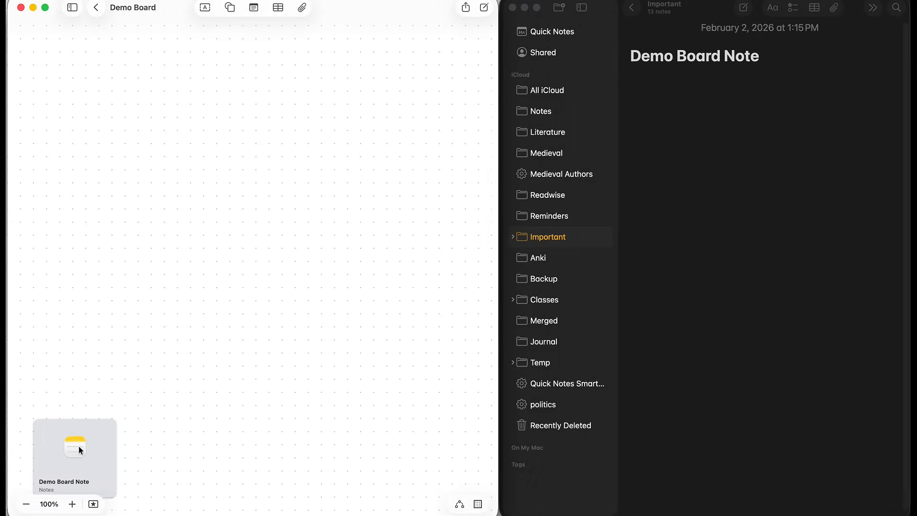
drag(80, 450, 148, 184)
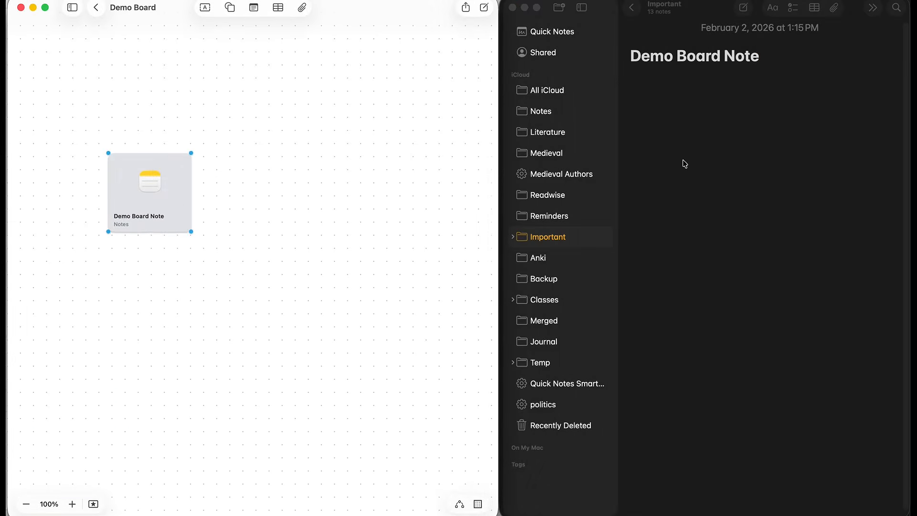
click(370, 202)
Share the Demo Board as a link to Notes and save it in the note "Demo Board Note"
click(466, 8)
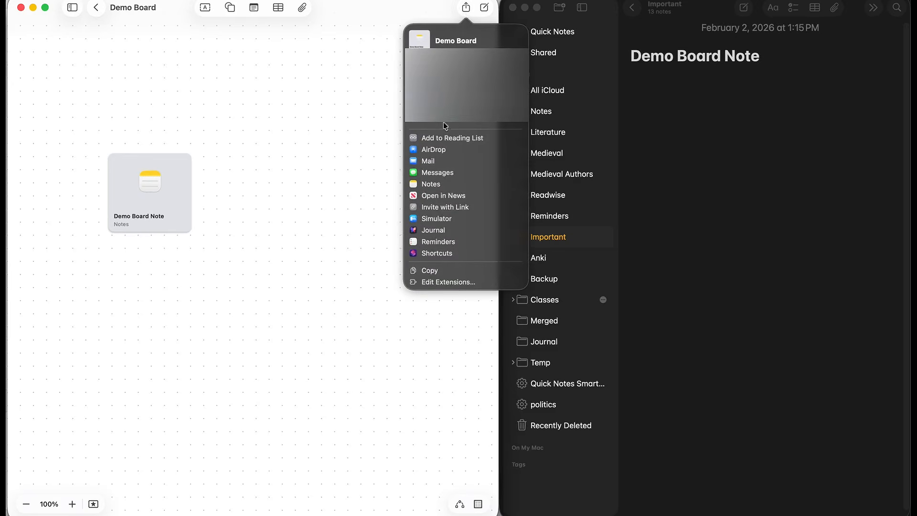
click(375, 275)
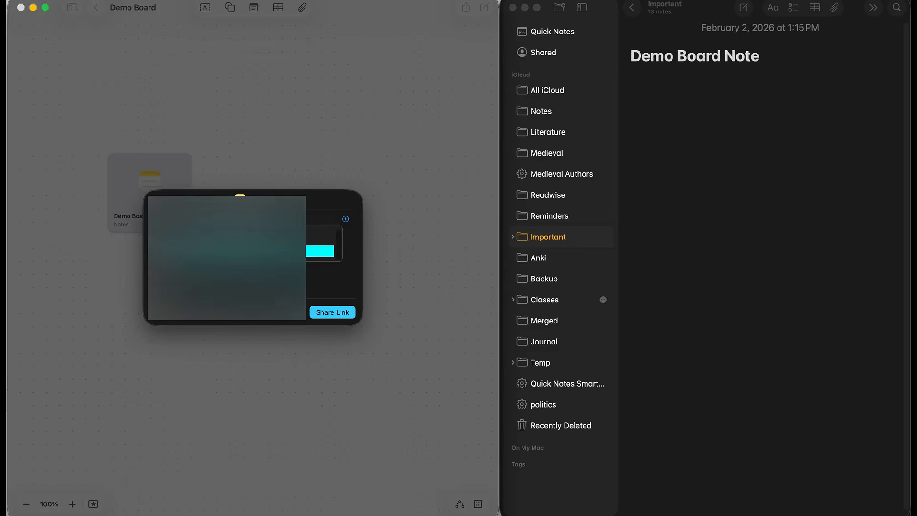
click(341, 316)
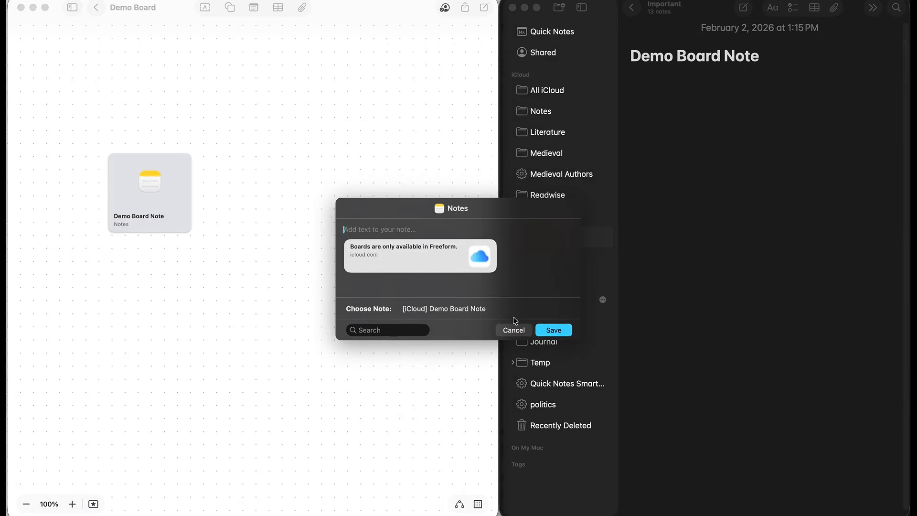
click(564, 329)
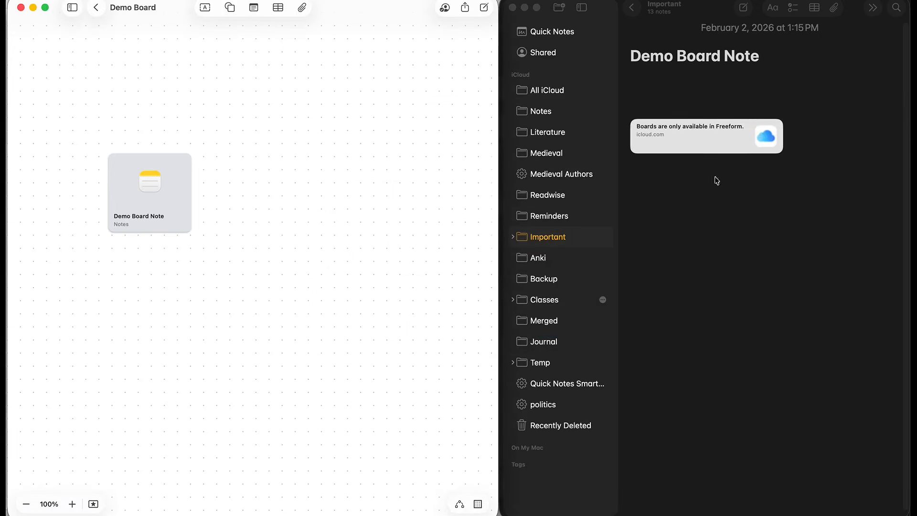
click(683, 229)
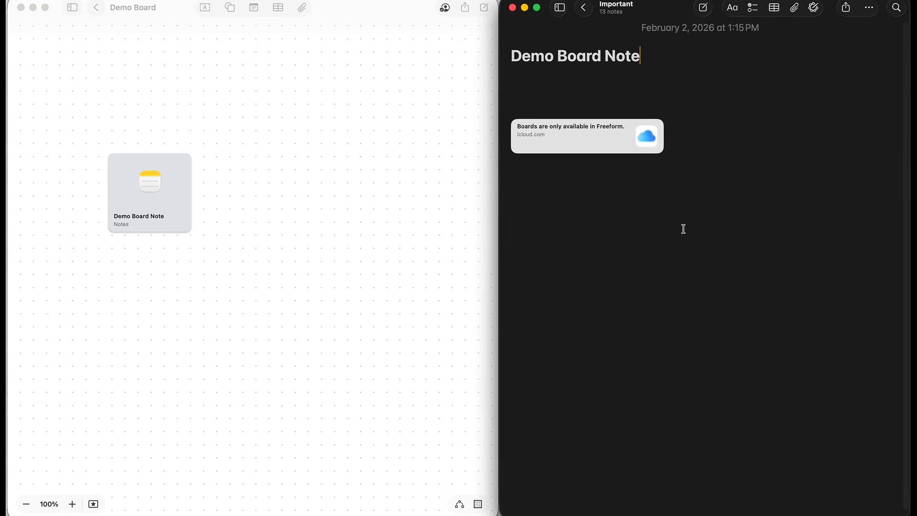
Switch to Safari and add the Wikipedia "Note-taking" page address to the Demo Board as a link card
click(204, 307)
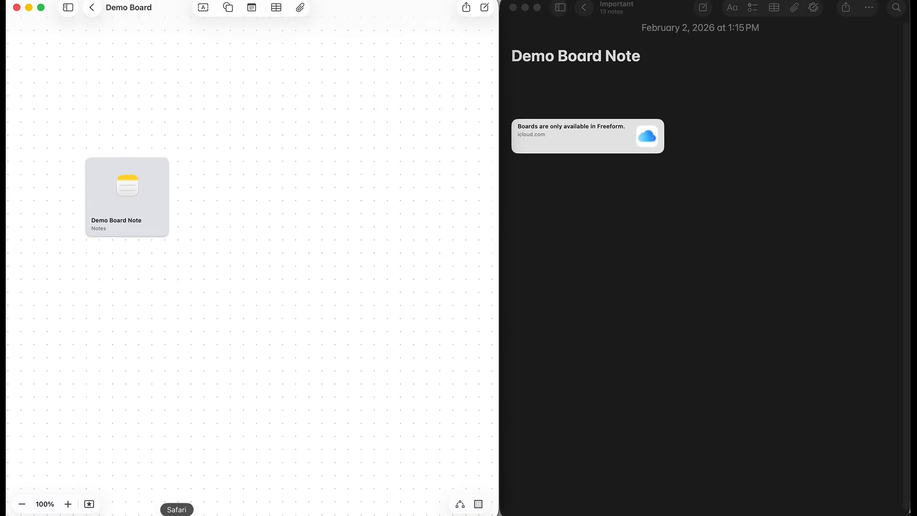
click(177, 514)
click(581, 148)
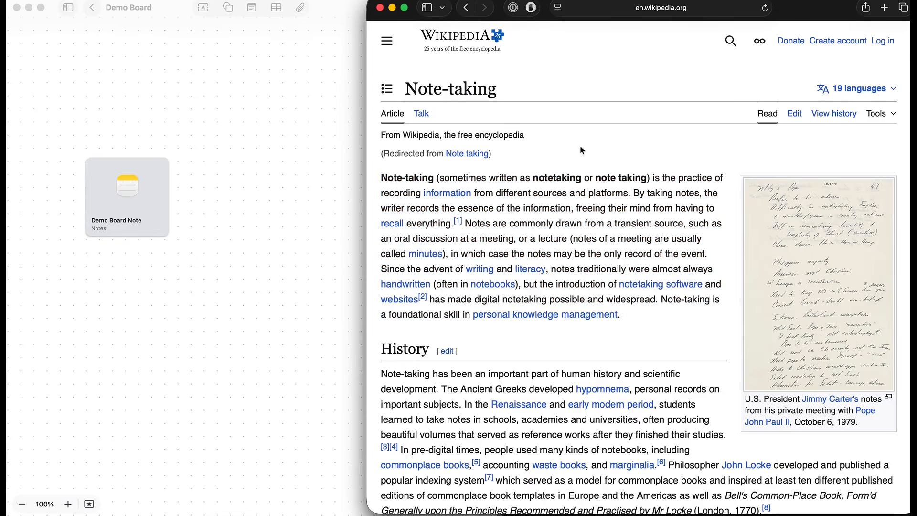
click(579, 16)
drag(581, 15, 205, 140)
click(213, 285)
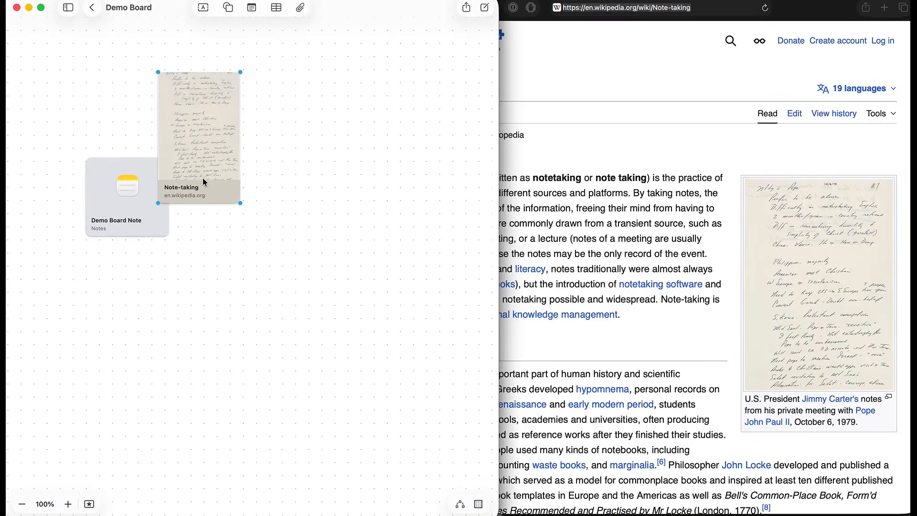
Reduce the Note-taking link card to a small square and place it directly beneath the Demo Board Note card
drag(210, 172, 194, 383)
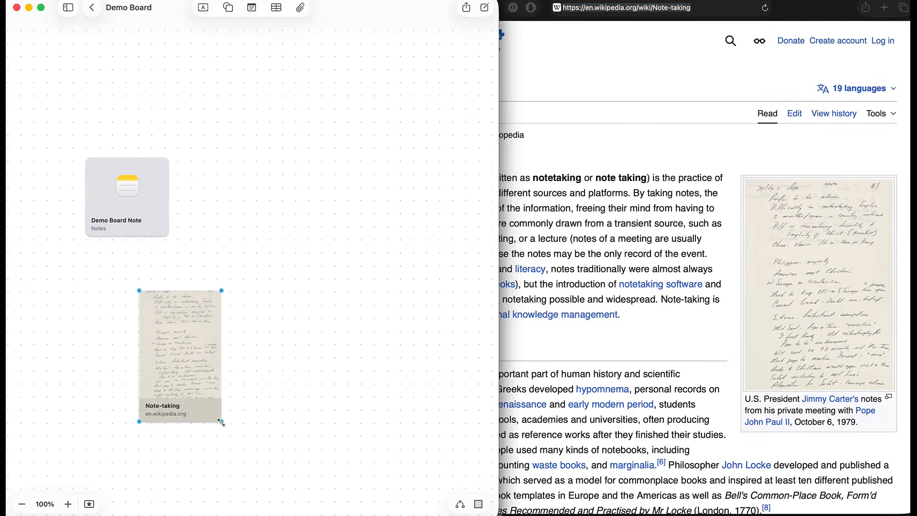
drag(221, 421, 205, 349)
right_click(183, 354)
click(223, 418)
drag(197, 341, 150, 301)
Copy the introductory paragraph of the Wikipedia Note-taking article and paste it onto the Demo Board
click(608, 299)
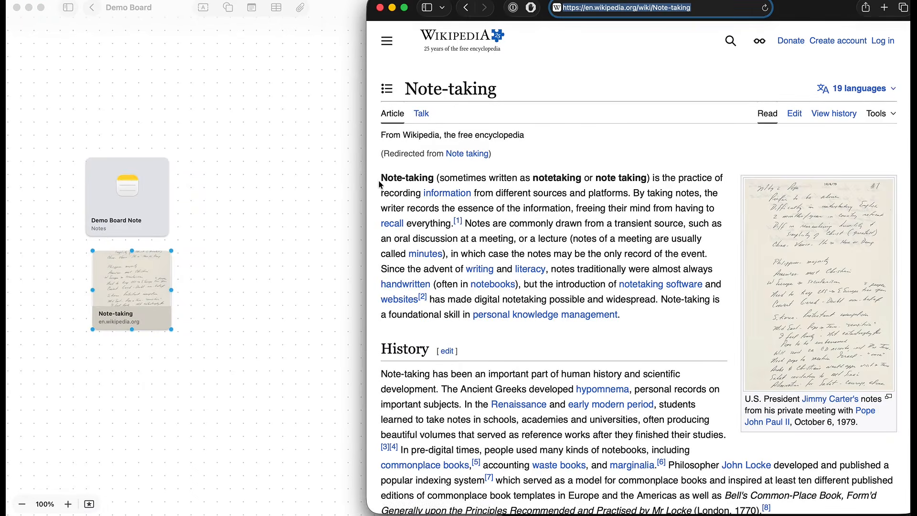
drag(381, 178, 642, 320)
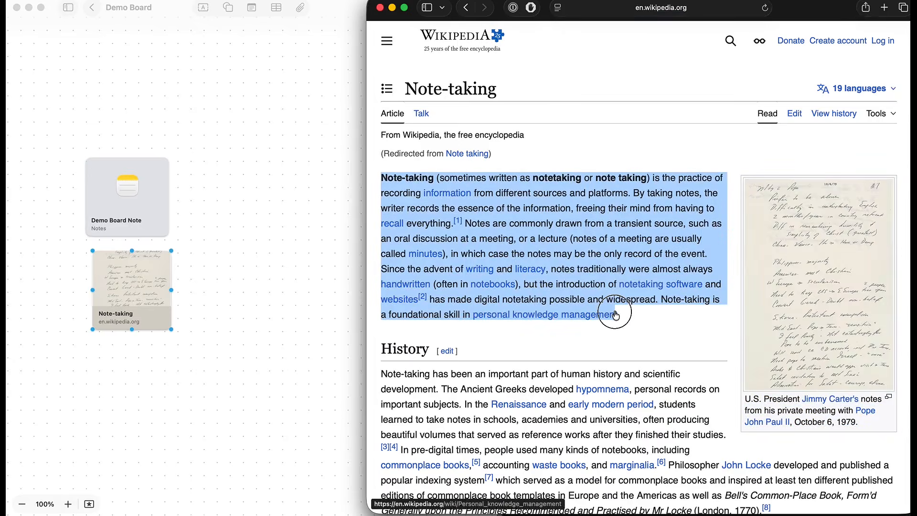
right_click(496, 202)
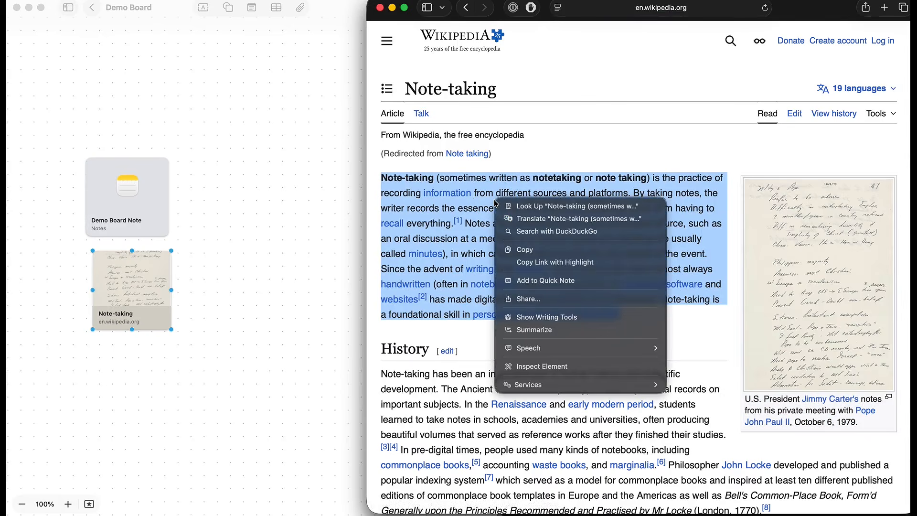
click(524, 249)
click(192, 352)
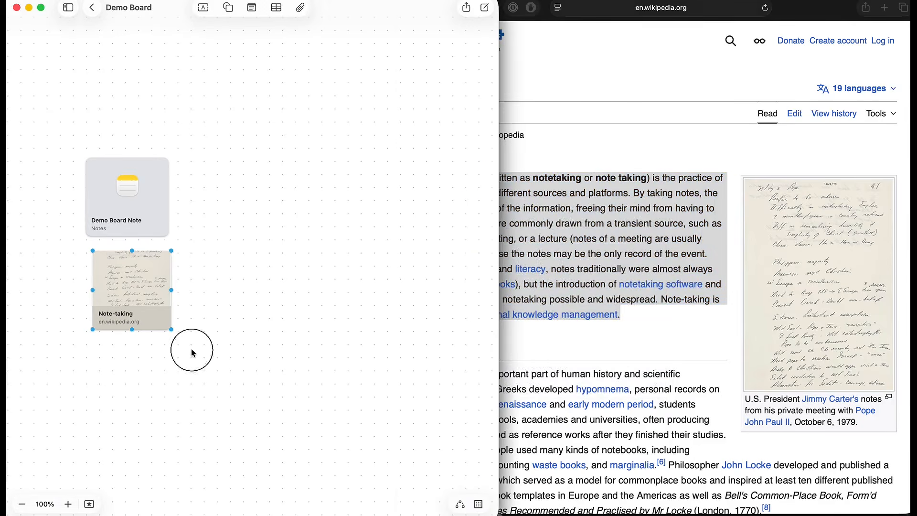
key(super+v)
Place the pasted paragraph below the Note-taking card and narrow its text box to roughly three quarters of its width
drag(261, 265, 211, 395)
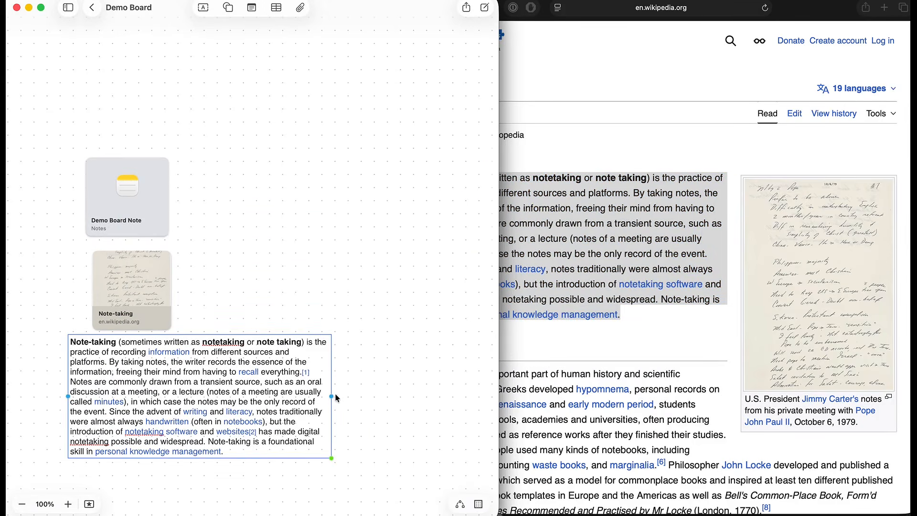
drag(331, 396, 261, 396)
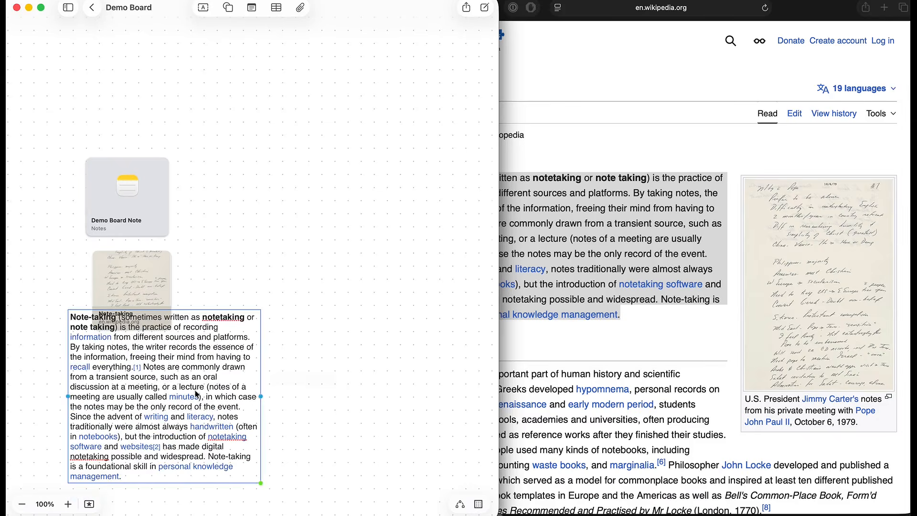
drag(196, 395, 178, 411)
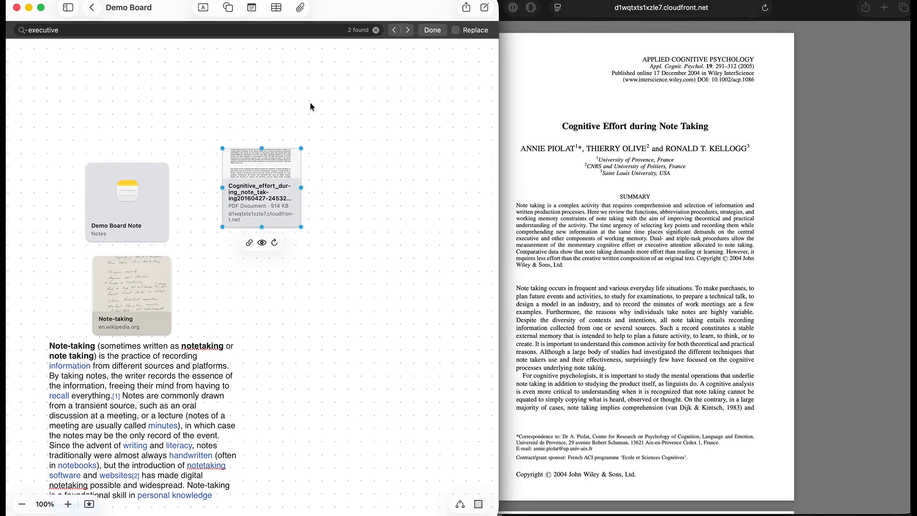
Review the board's options for attaching media, links and files, and widen the board window
click(295, 8)
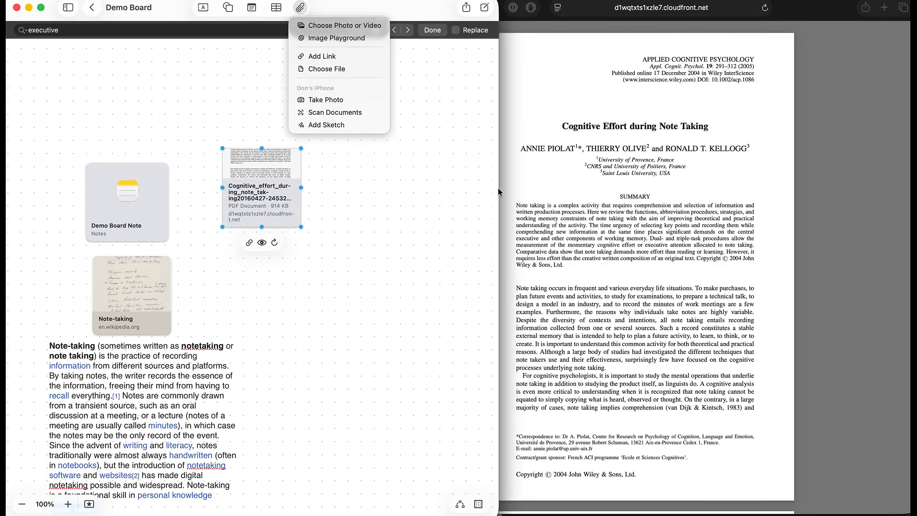
drag(498, 190, 791, 198)
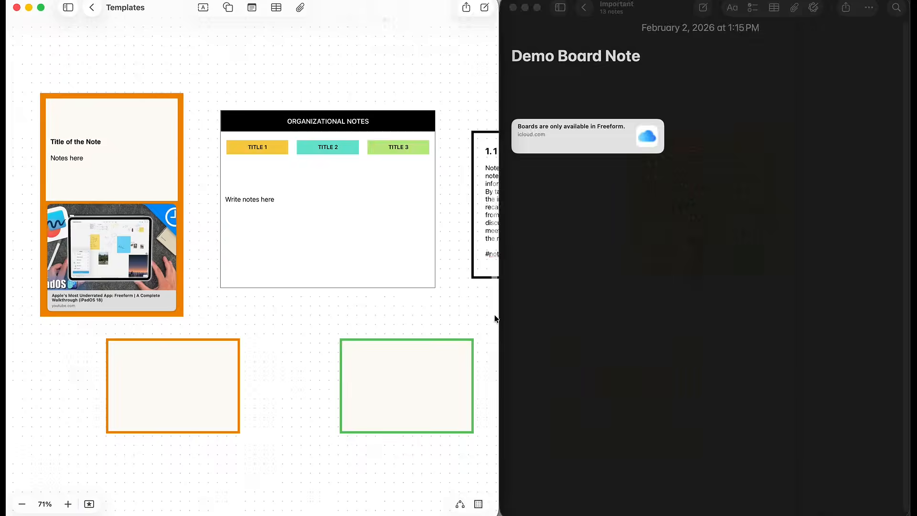
Widen the Templates board window, lower the empty orange frame slightly, and raise the orange note card and Organizational Notes template
drag(496, 319, 820, 351)
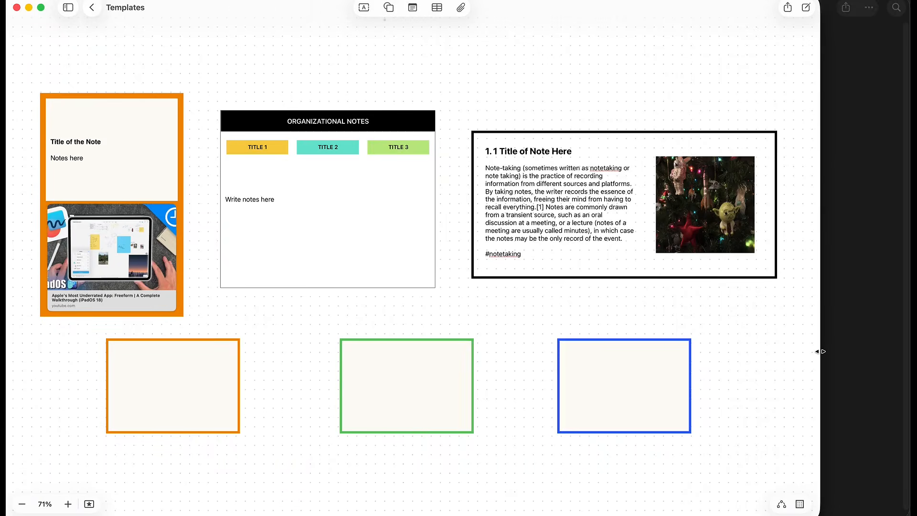
mouse_move(205, 379)
mouse_down()
mouse_move(221, 395)
mouse_move(194, 382)
mouse_move(210, 393)
mouse_up()
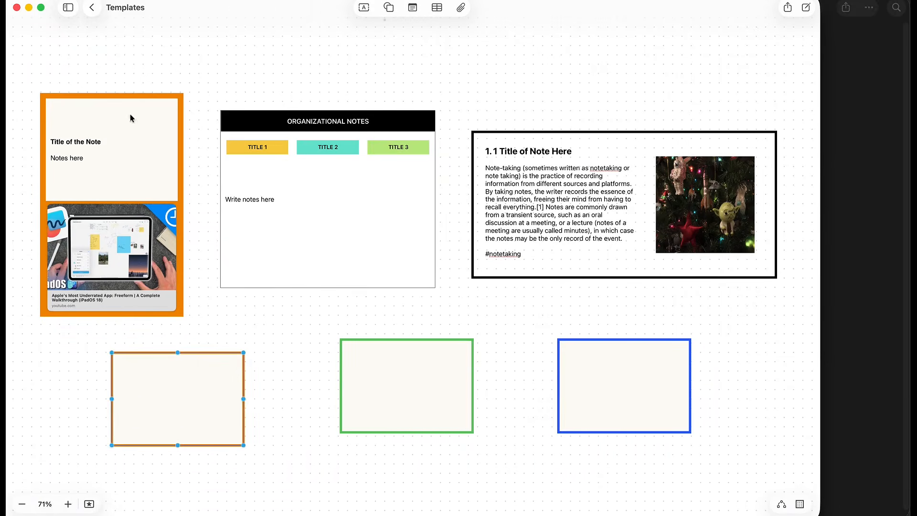
click(113, 183)
drag(113, 183, 132, 150)
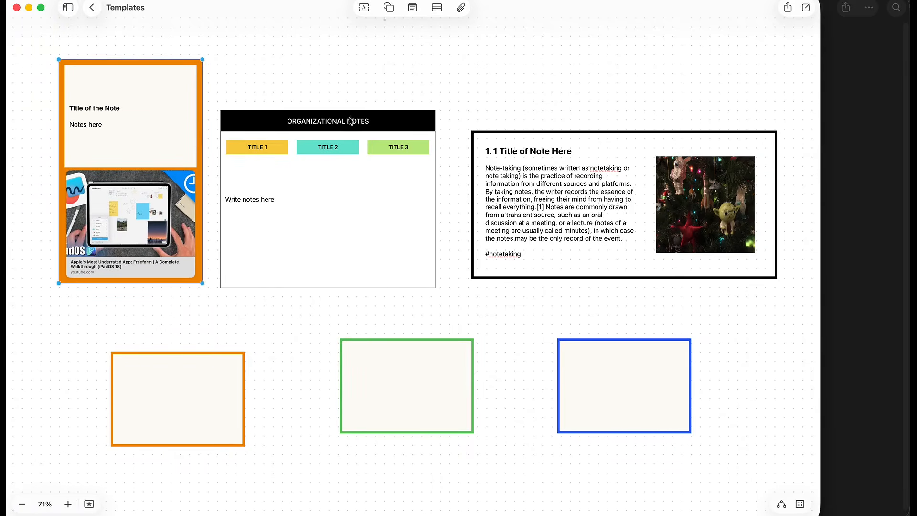
click(363, 128)
drag(363, 128, 366, 77)
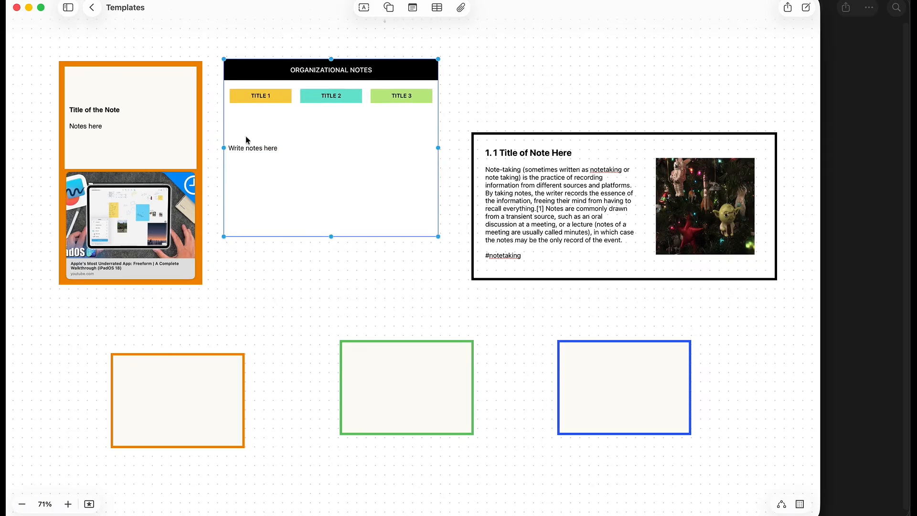
Raise the black-bordered note template, align the green and blue frames with the orange frame's height, and slightly widen the blue frame
drag(601, 153, 594, 85)
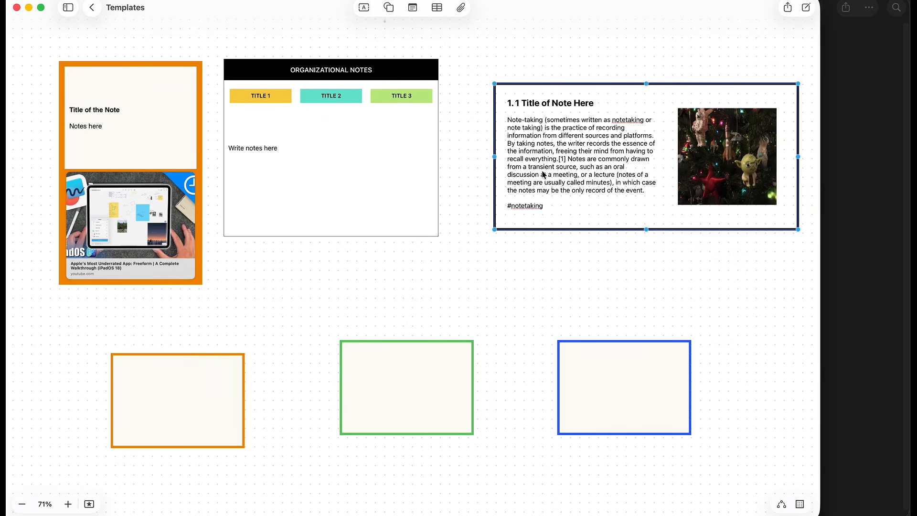
drag(641, 388, 641, 401)
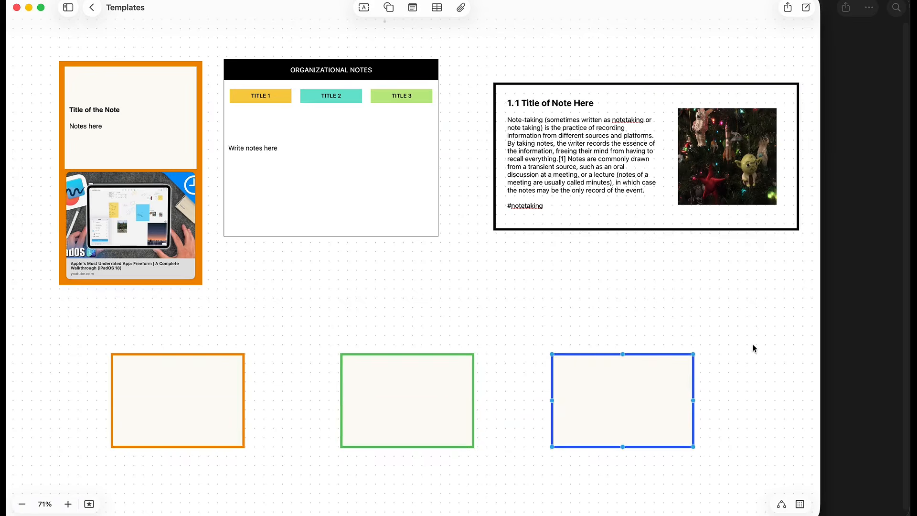
Duplicate the black-bordered template's note text below it, and enlarge and move the blue frame to enclose the copy
click(582, 200)
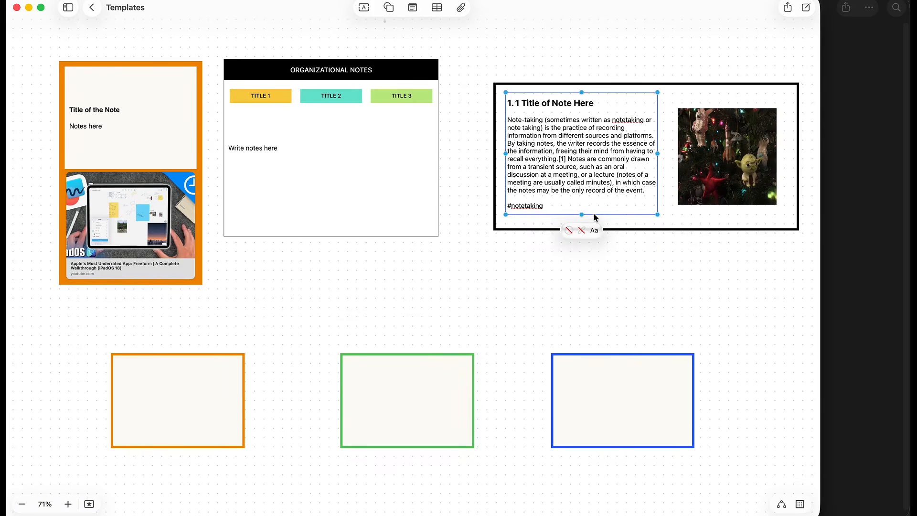
drag(594, 217, 696, 379)
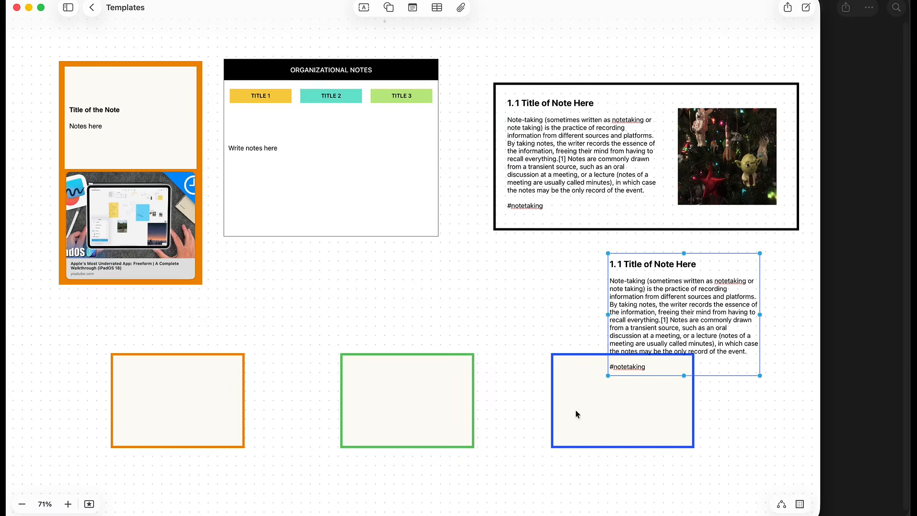
drag(608, 428, 554, 318)
drag(639, 337, 702, 383)
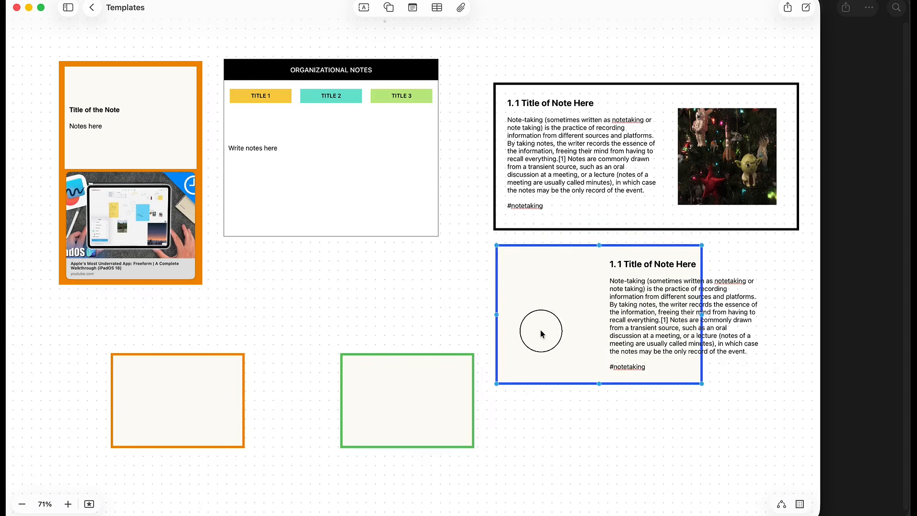
drag(540, 329, 620, 333)
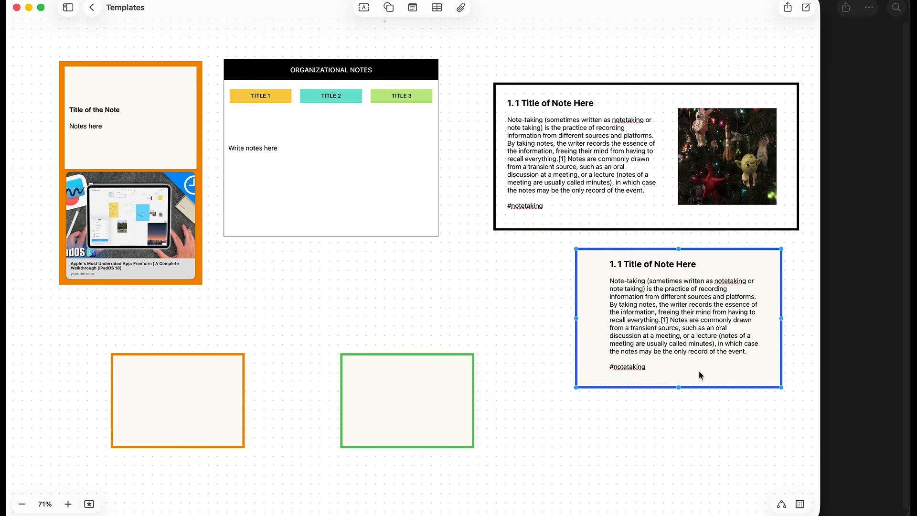
Adjust the copied text's position inside the blue frame and group the text and frame into one template
mouse_move(700, 372)
mouse_down()
mouse_move(708, 371)
mouse_move(695, 371)
mouse_up()
click(741, 442)
drag(727, 420, 685, 328)
click(663, 235)
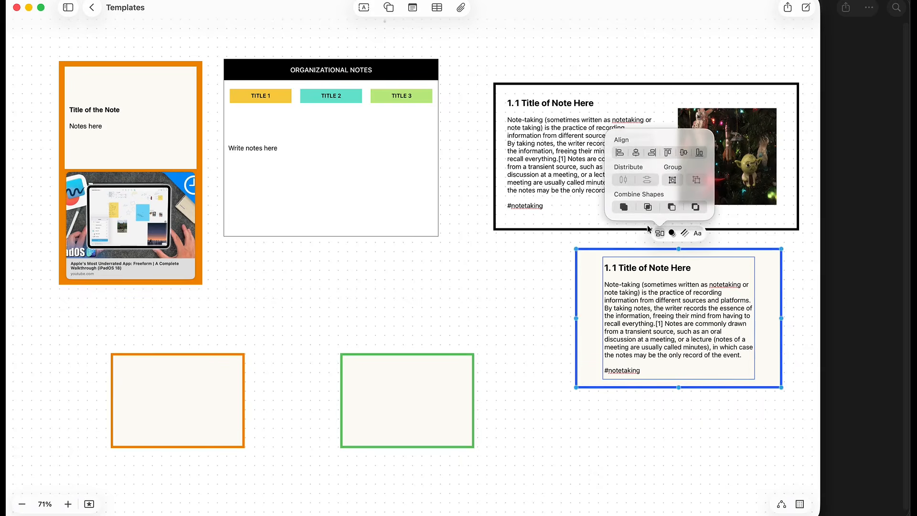
click(672, 180)
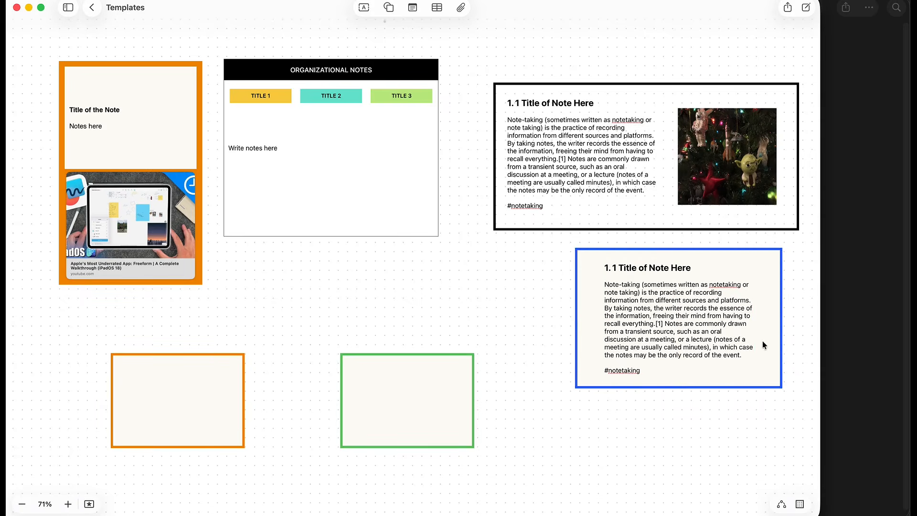
drag(755, 309, 703, 344)
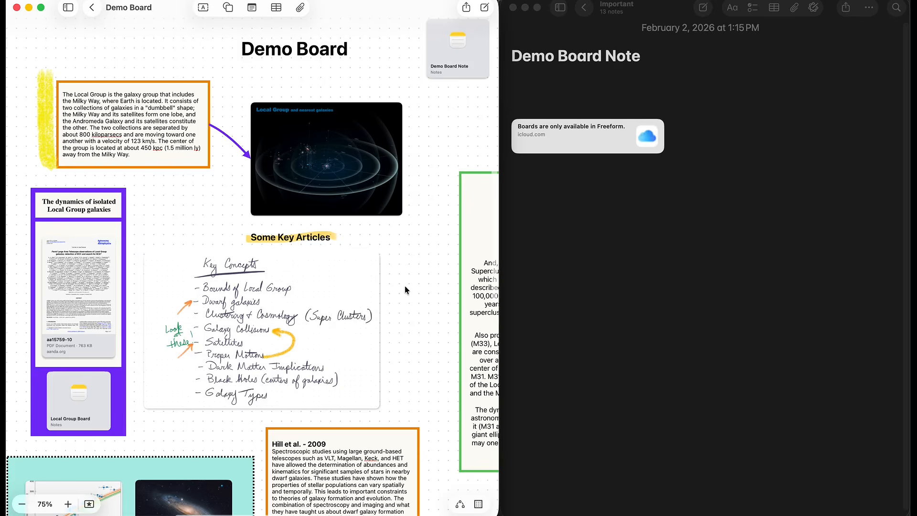
Copy the Local Group paragraph from the orange-framed card on the Demo Board and paste it below the board link in Demo Board Note
click(126, 137)
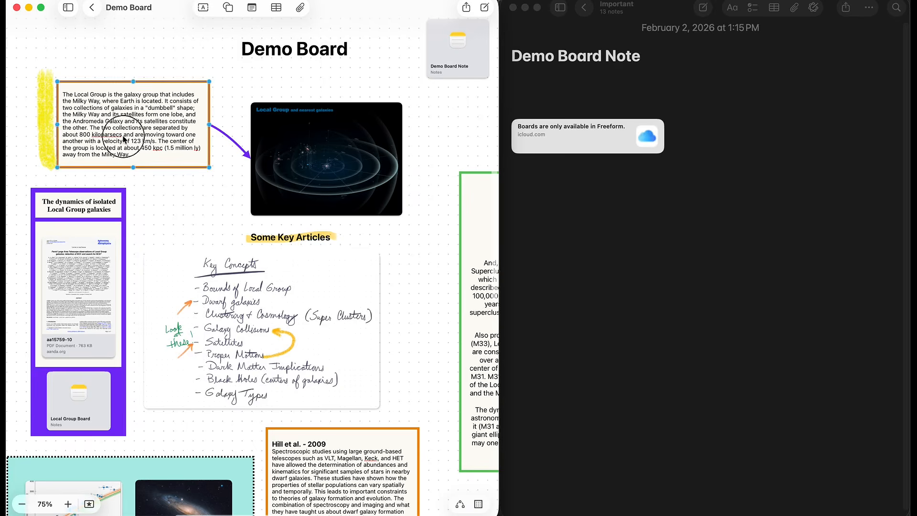
click(131, 135)
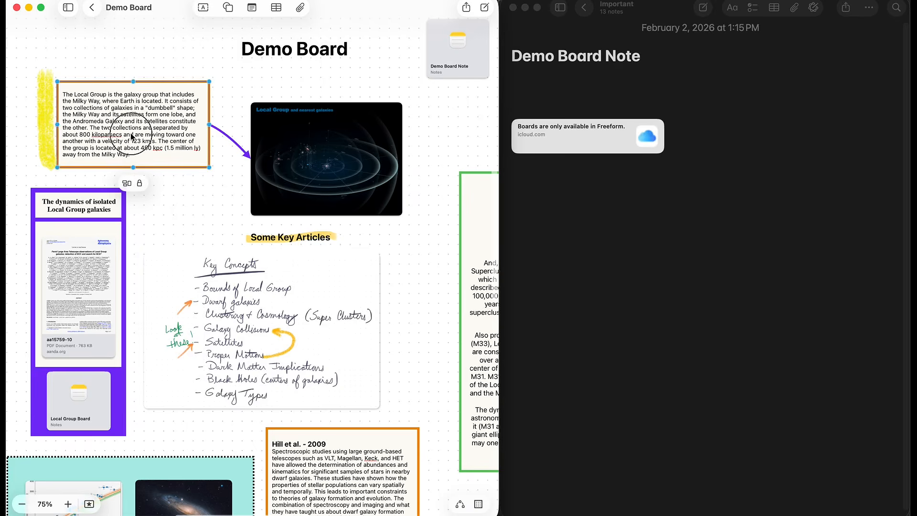
drag(129, 150, 127, 149)
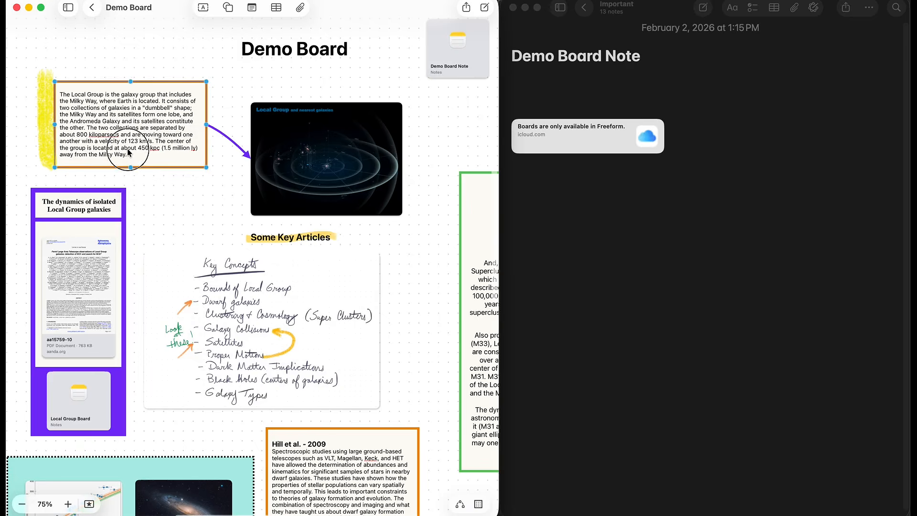
double_click(127, 149)
right_click(128, 152)
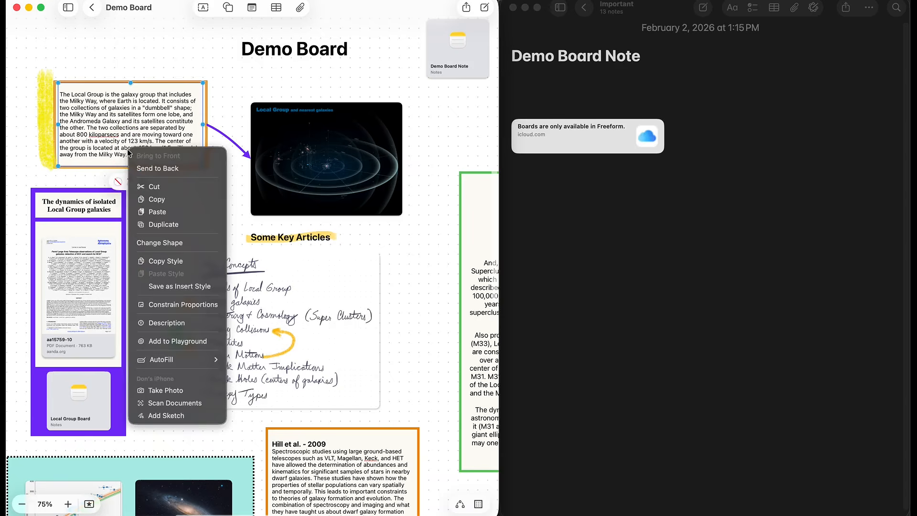
click(153, 199)
click(655, 242)
key(super+v)
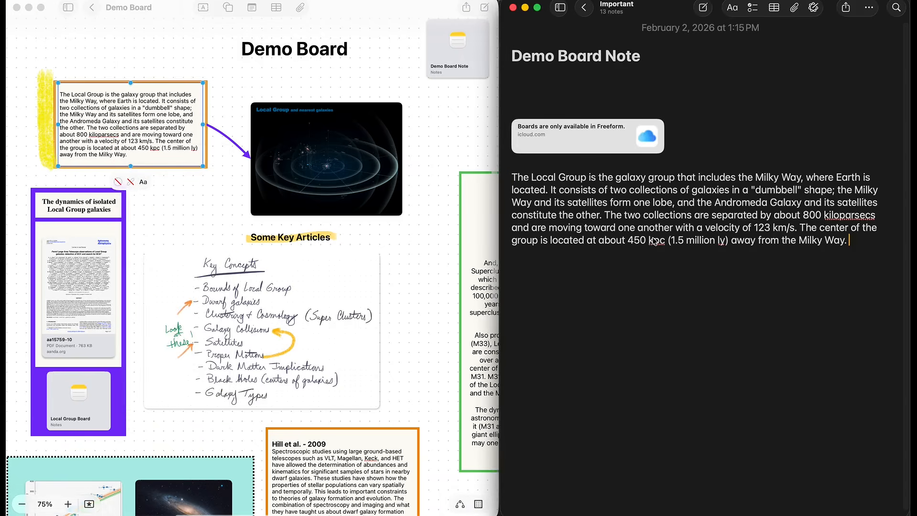
Copy the Local Group and nearest galaxies image from the Demo Board and paste it below the paragraph in Demo Board Note
click(228, 185)
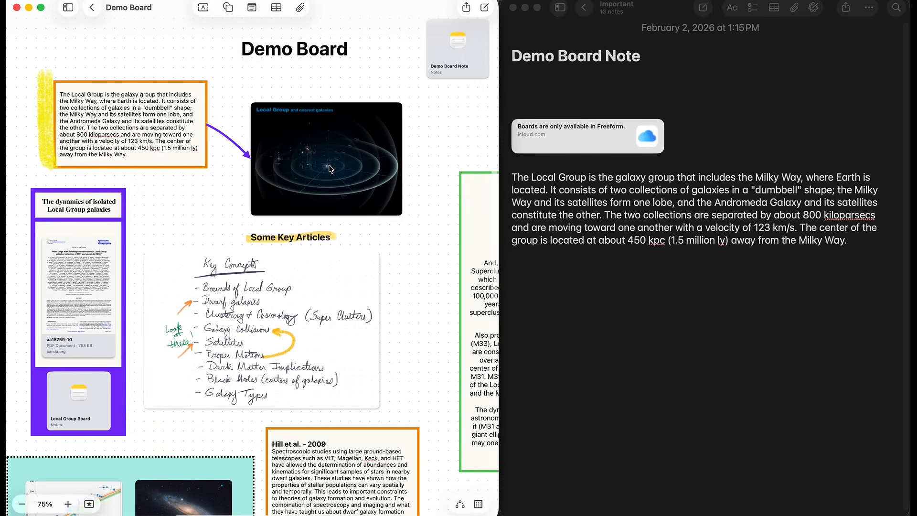
click(331, 169)
click(557, 269)
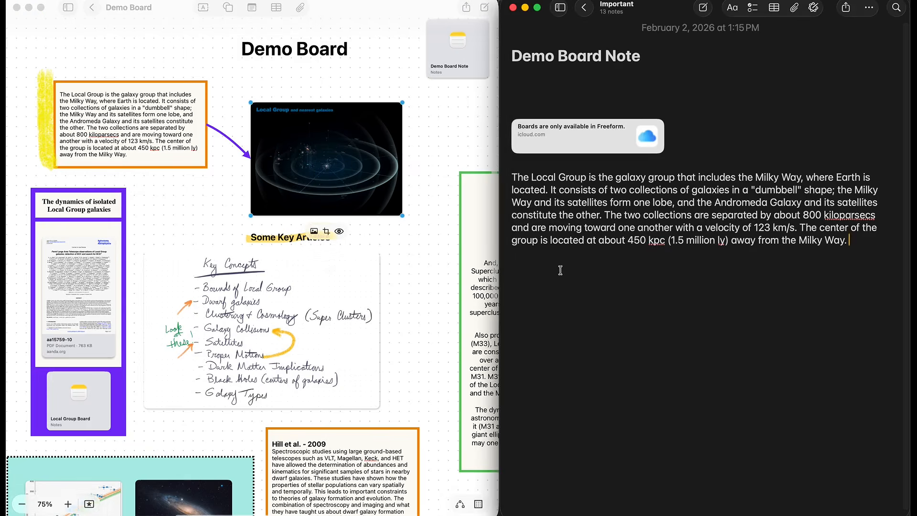
key(super+v)
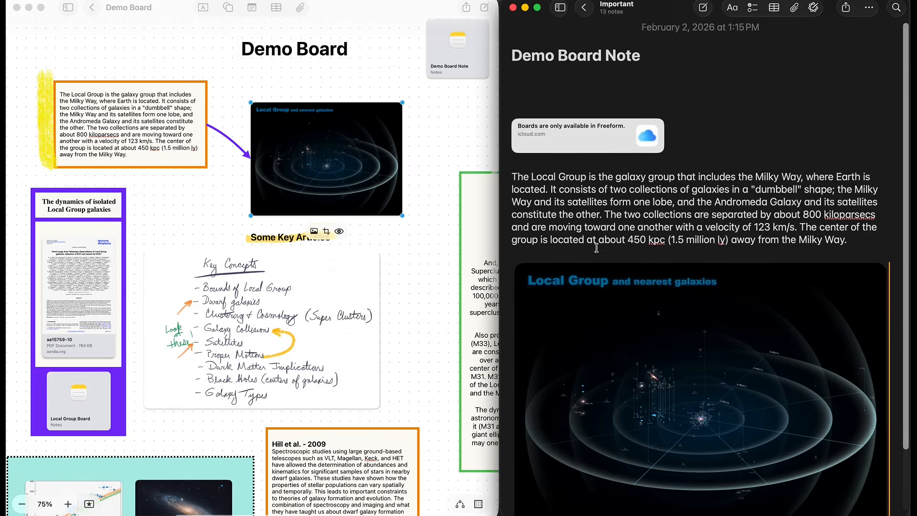
click(578, 493)
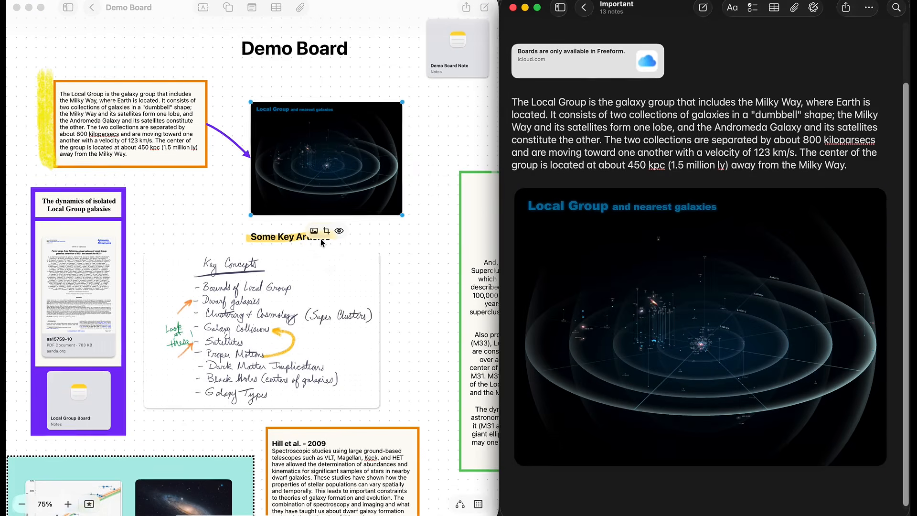
scroll(321, 242, down, 3)
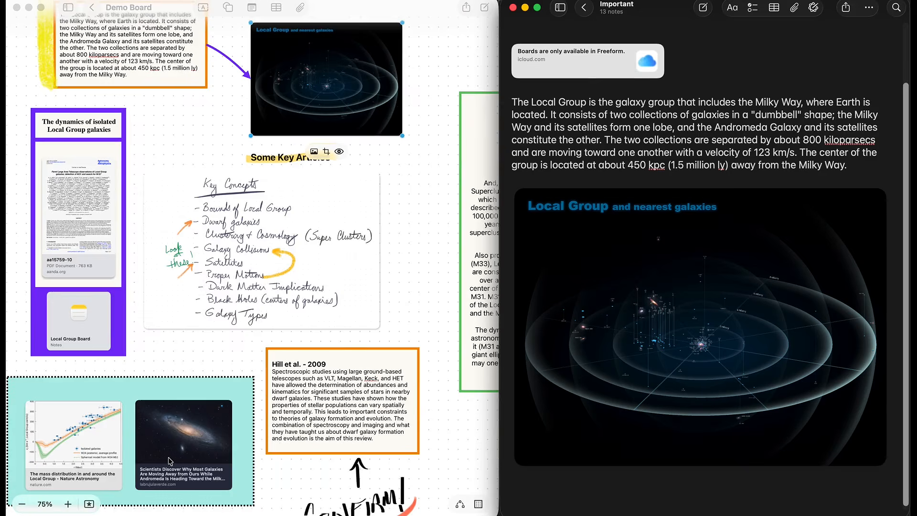